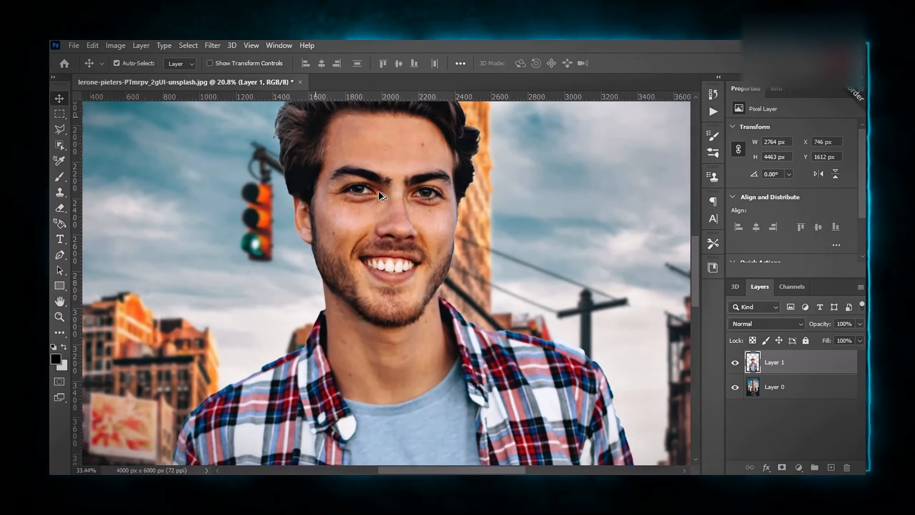
# Erase the grey background left between the sleeve and shirt front on Layer 1 with a hard 17 px eraser.
pyautogui.scroll(-10, 414, 220)
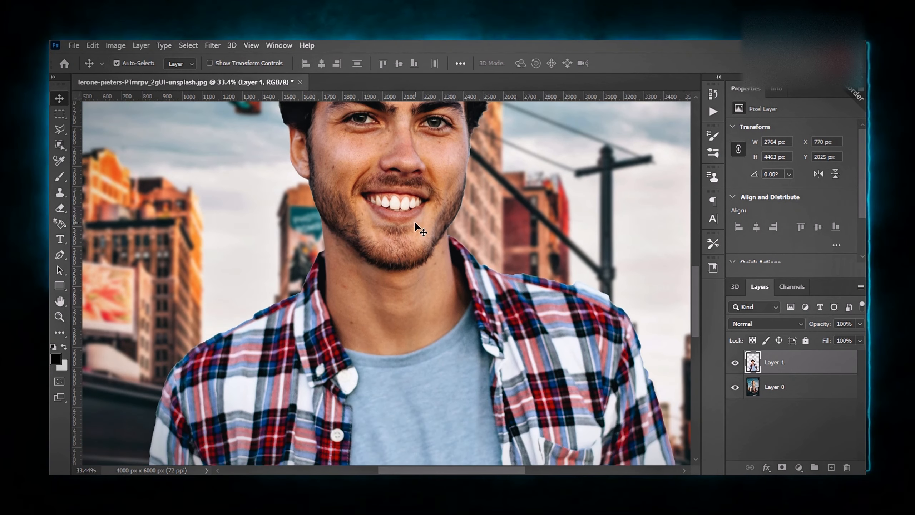
pyautogui.scroll(5, 214, 351)
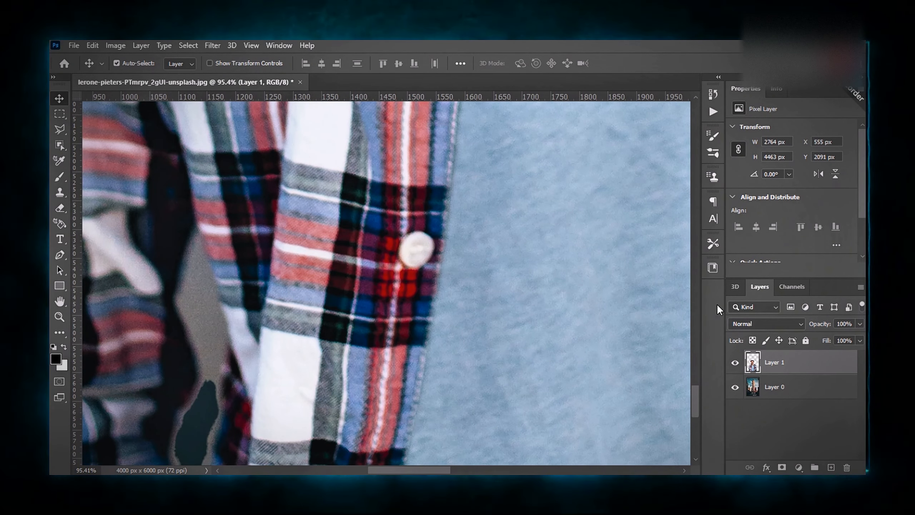
pyautogui.click(60, 208)
pyautogui.rightClick(406, 306)
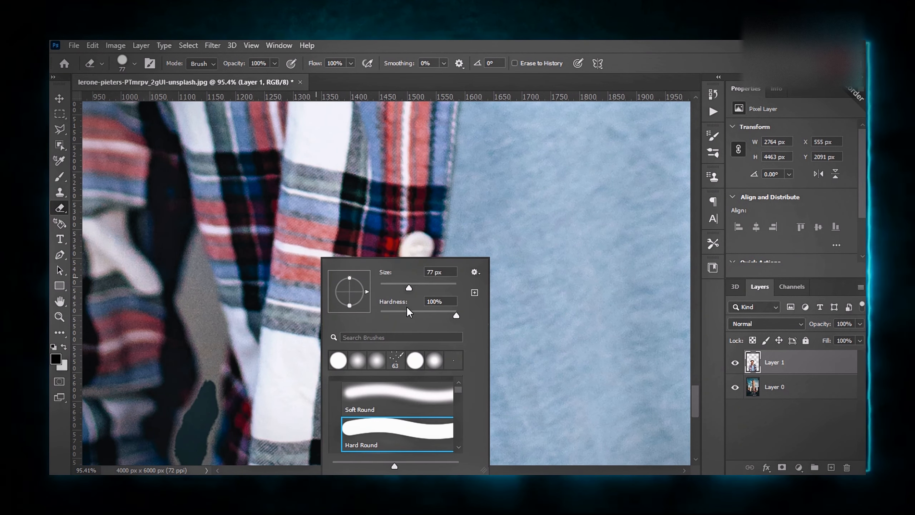
pyautogui.moveTo(409, 287); pyautogui.dragTo(386, 285)
pyautogui.moveTo(216, 382); pyautogui.dragTo(215, 307)
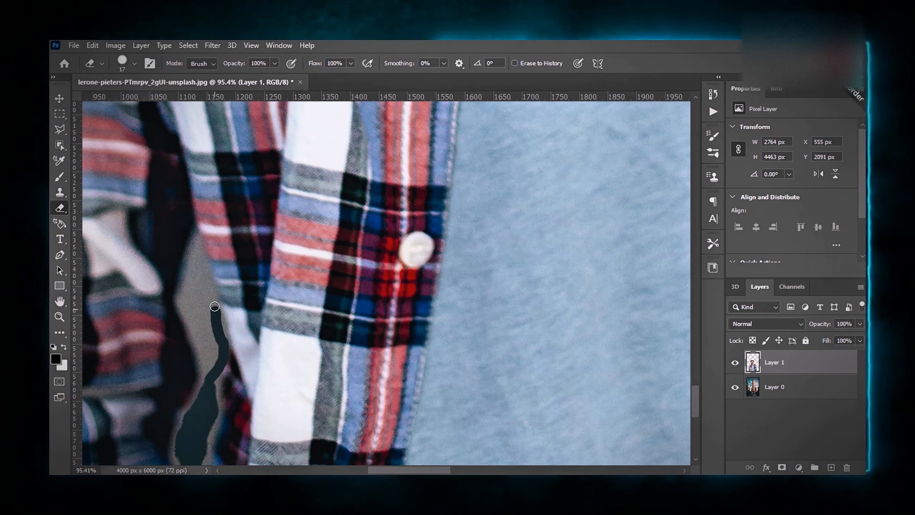
pyautogui.moveTo(194, 336); pyautogui.dragTo(204, 304)
# Clean up the rough edges of the gap between sleeve and shirt with a Soft Round eraser, enlarged to 47 px.
pyautogui.rightClick(197, 335)
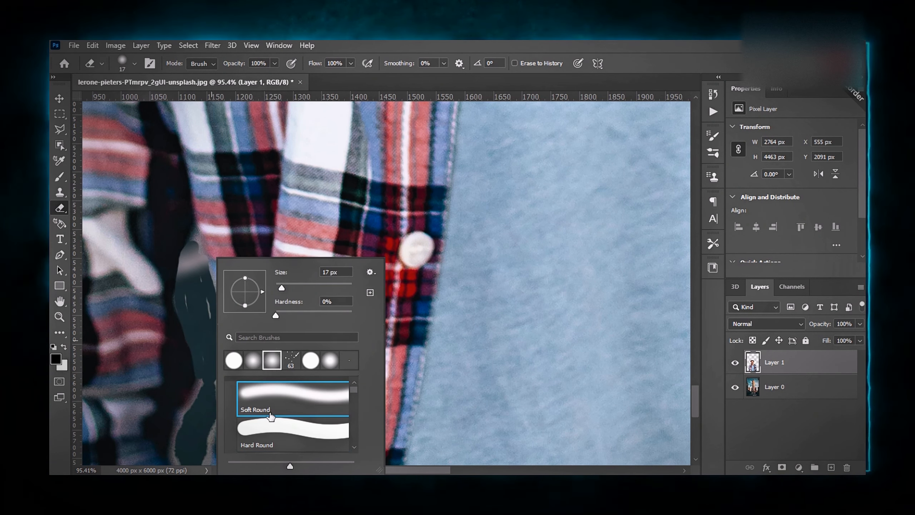
pyautogui.doubleClick(270, 415)
pyautogui.scroll(-2, 191, 325)
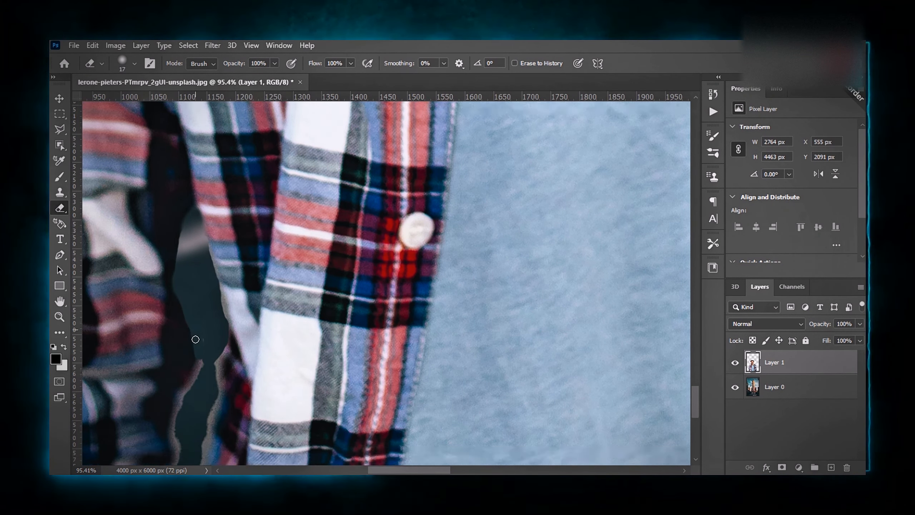
pyautogui.rightClick(195, 336)
pyautogui.press('Return')
pyautogui.scroll(-5, 209, 371)
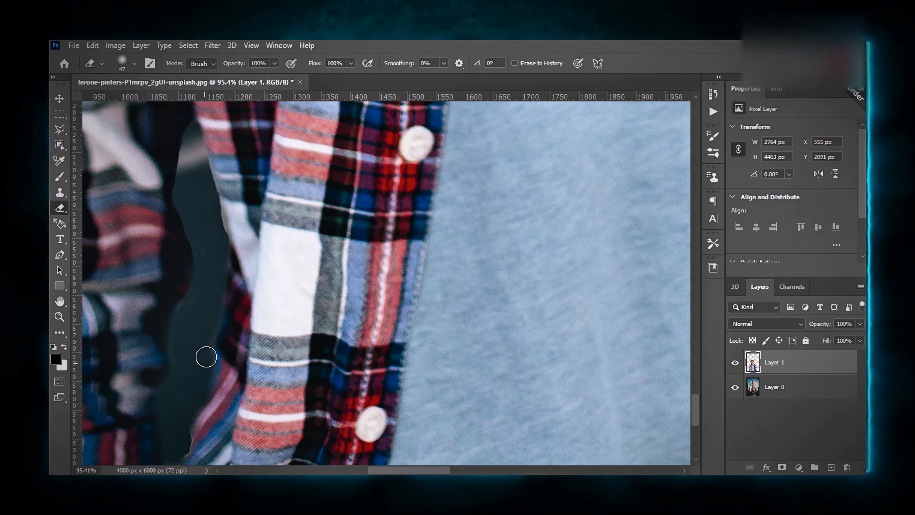
pyautogui.moveTo(206, 357)
pyautogui.mouseDown()
pyautogui.moveTo(210, 316)
pyautogui.moveTo(194, 336)
pyautogui.moveTo(196, 391)
pyautogui.moveTo(197, 348)
pyautogui.mouseUp()
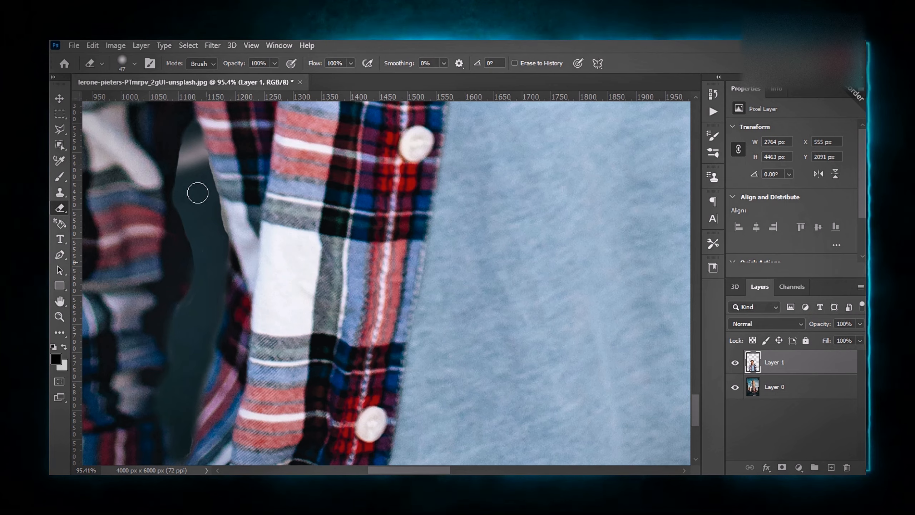
# Soften the outer edge of the man's plaid sleeve with the 47 px soft eraser.
pyautogui.scroll(10, 250, 250)
pyautogui.scroll(-2, 110, 282)
pyautogui.hscroll(-10, 271, 216)
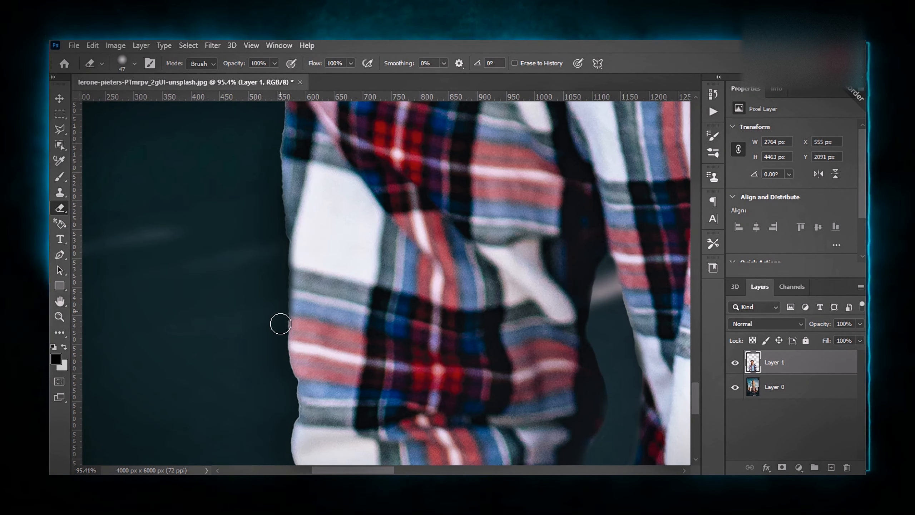
pyautogui.scroll(3, 276, 299)
pyautogui.scroll(3, 294, 248)
pyautogui.moveTo(317, 310); pyautogui.dragTo(323, 206)
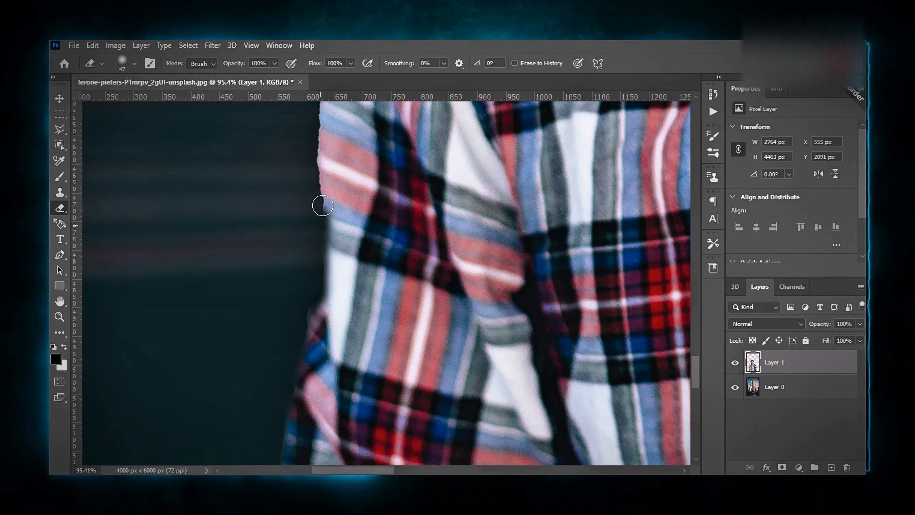
pyautogui.scroll(-5, 285, 305)
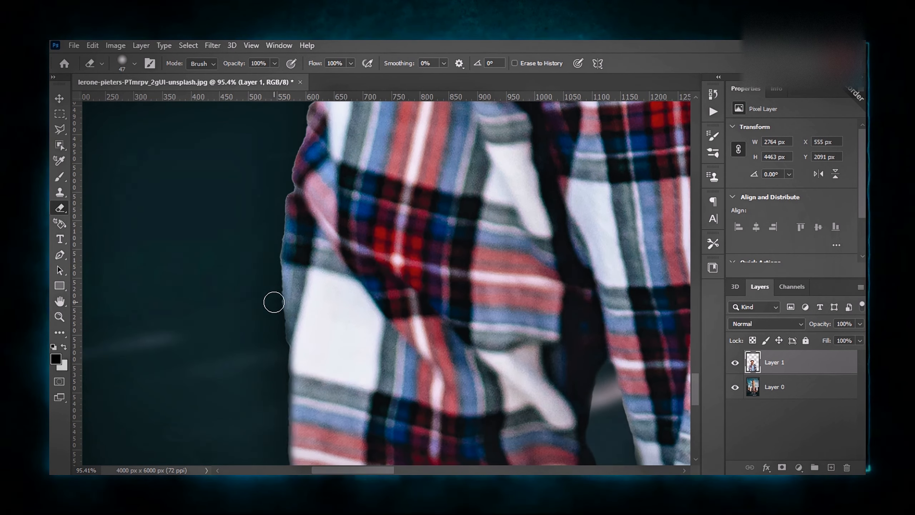
# Reposition the man's cut-out on the street background to about X 711 px, Y 1538 px.
pyautogui.press('v')
pyautogui.hotkey('ctrl', '0')
pyautogui.moveTo(525, 308); pyautogui.dragTo(531, 311)
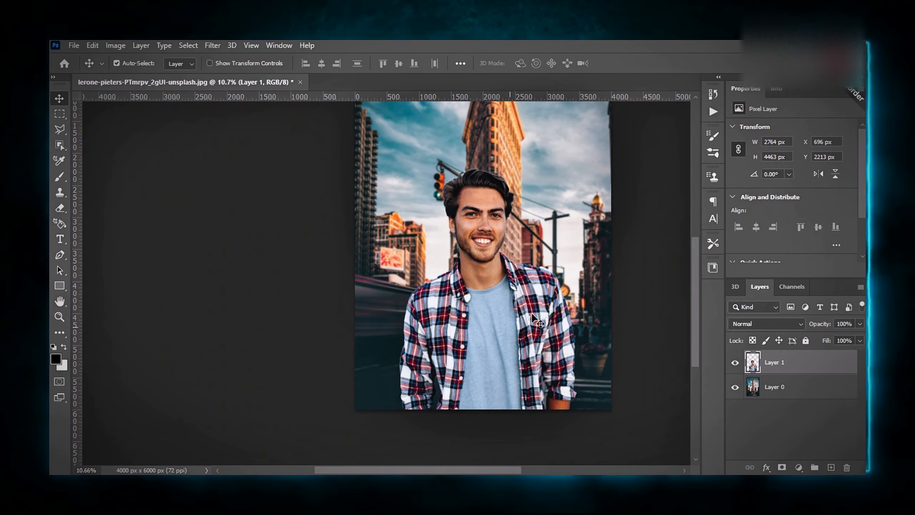
pyautogui.hotkey('ctrl', '-')
pyautogui.moveTo(458, 335); pyautogui.dragTo(458, 314)
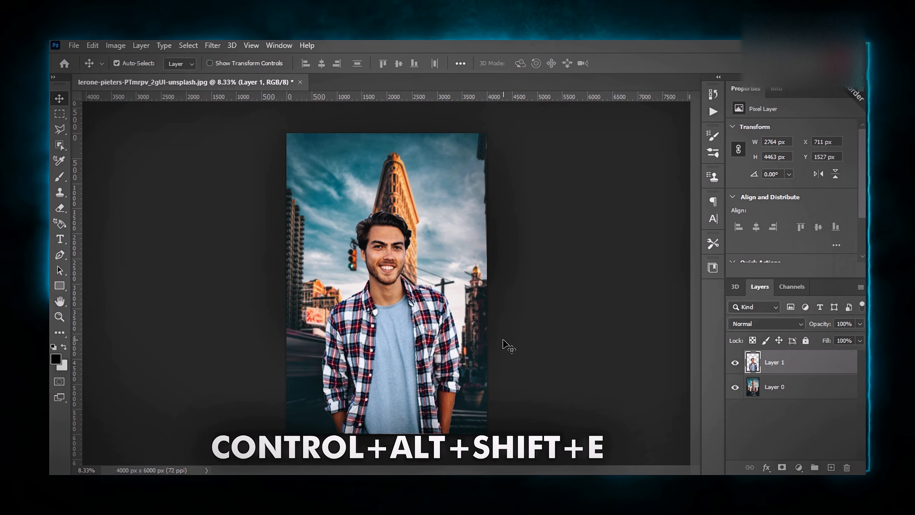
pyautogui.press('Down')
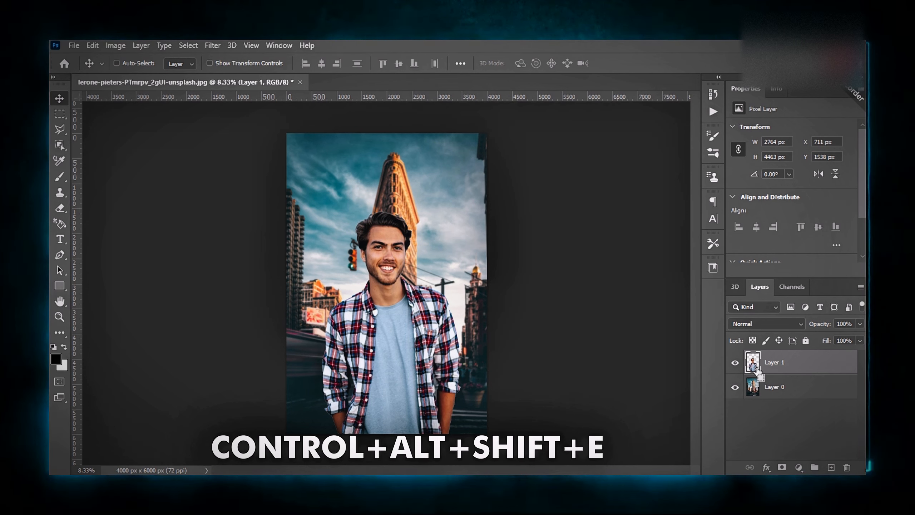
# Stamp all visible layers into a new layer on top and convert it to a smart object.
pyautogui.hotkey('ctrl', 'alt', 'shift', 'e')
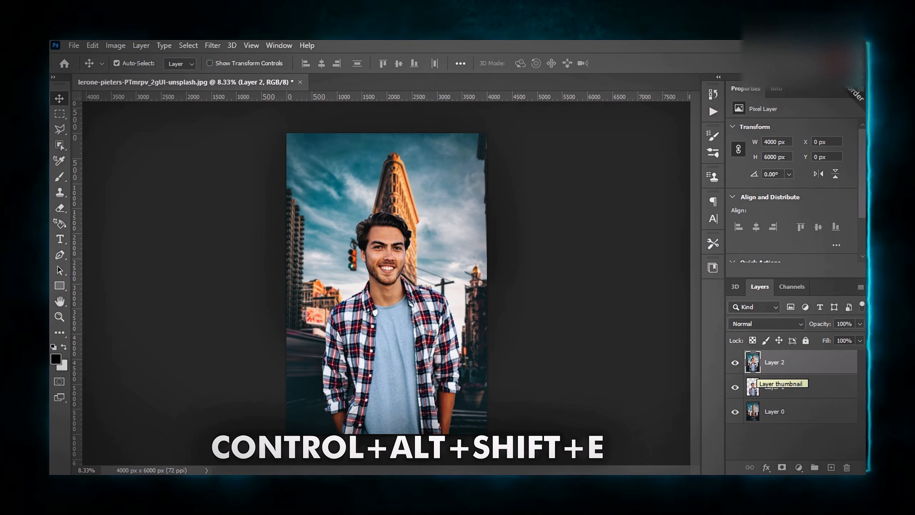
pyautogui.rightClick(807, 362)
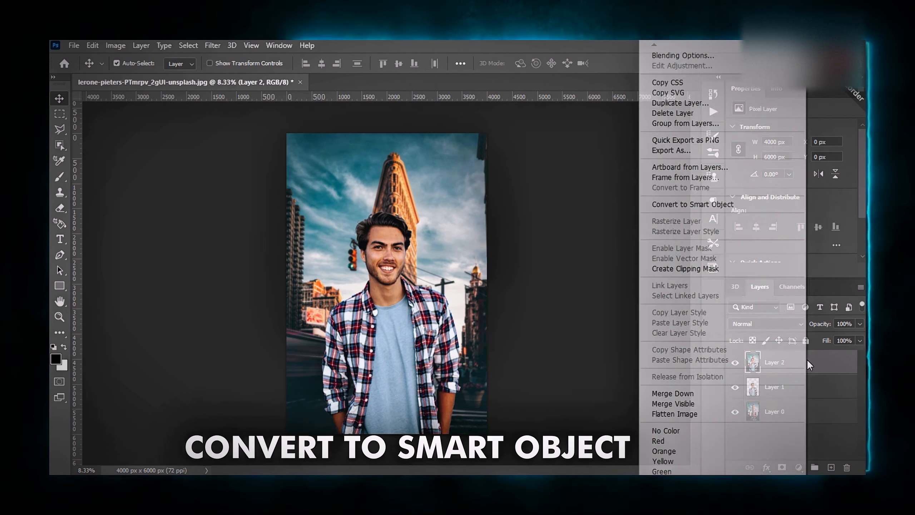
pyautogui.click(736, 205)
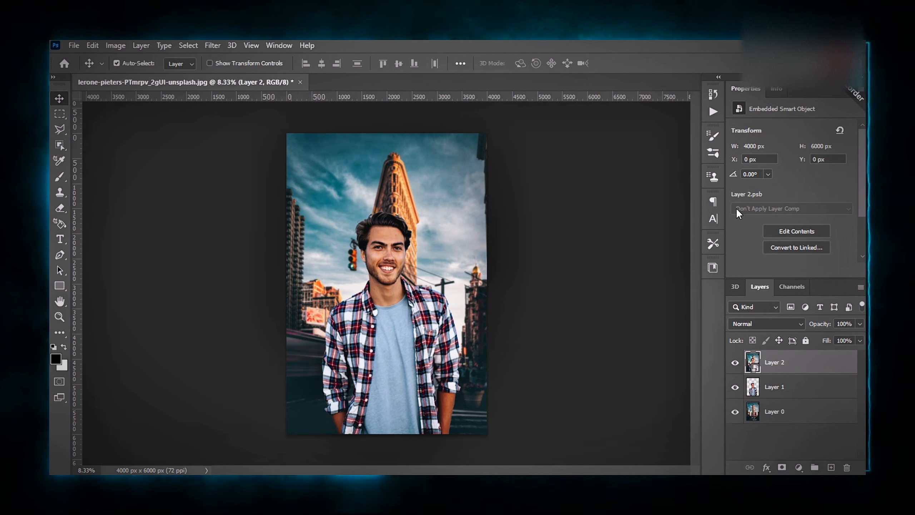
# Start the Camera Raw Filter on the smart object and set Exposure to +0.10 and Contrast to +24.
pyautogui.click(213, 46)
pyautogui.click(267, 137)
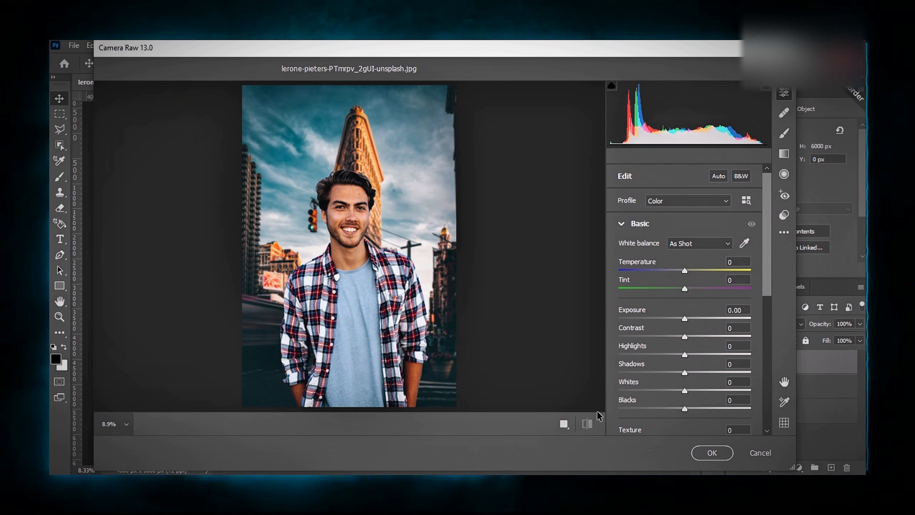
pyautogui.scroll(-2, 672, 323)
pyautogui.click(693, 260)
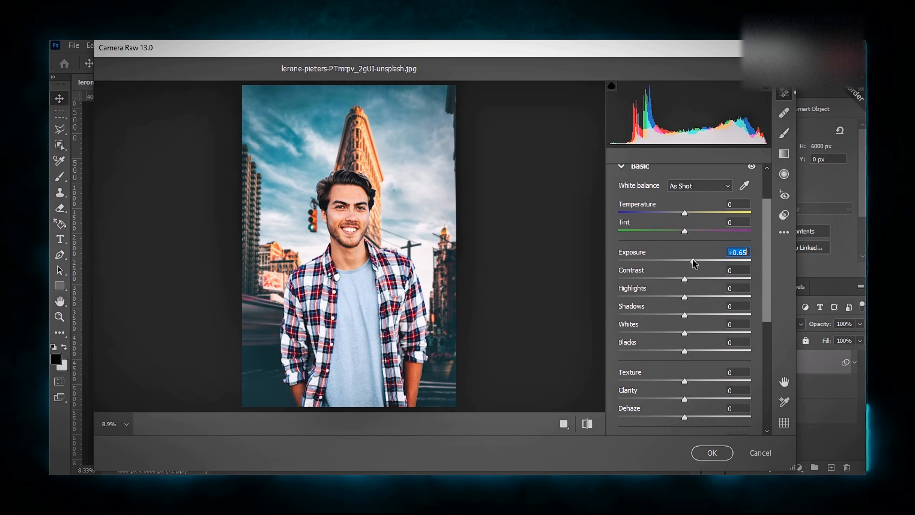
pyautogui.doubleClick(686, 261)
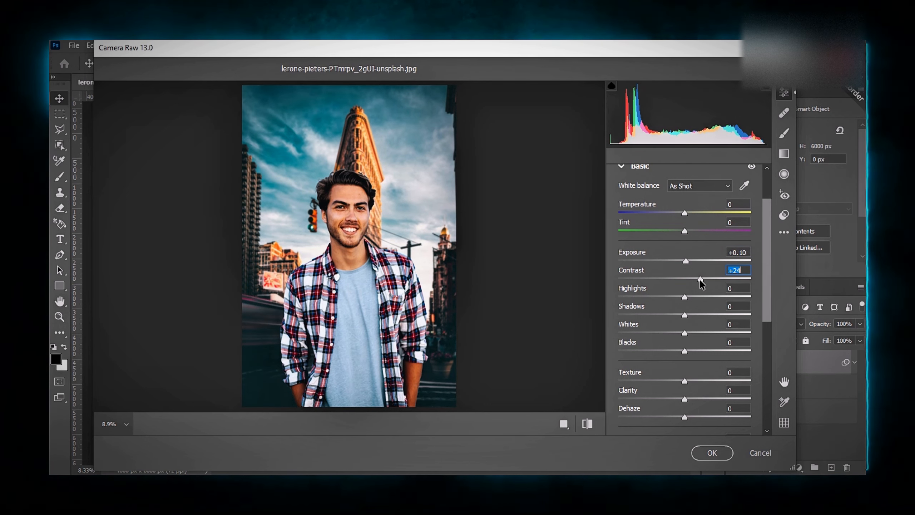
pyautogui.scroll(-2, 702, 284)
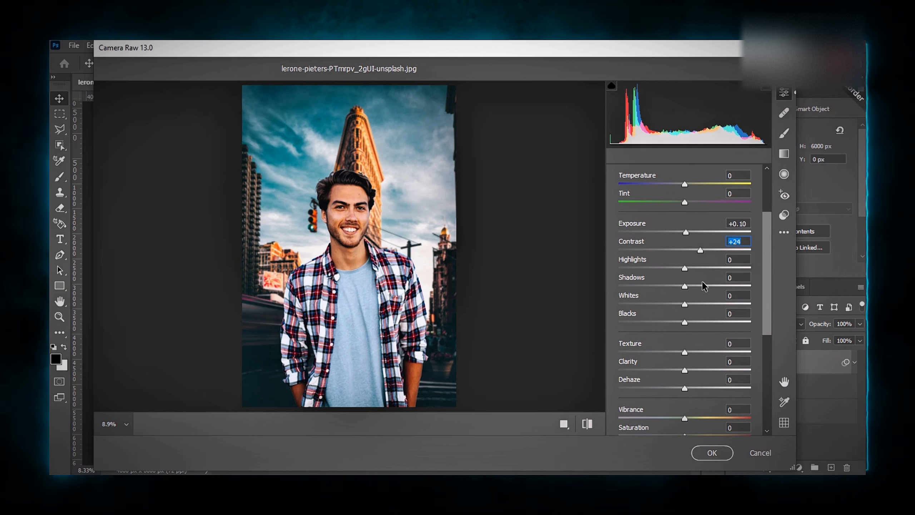
# Set Highlights to -85, Shadows to -4, Whites to +25 and Blacks to +17 in Camera Raw.
pyautogui.moveTo(678, 270); pyautogui.dragTo(629, 278)
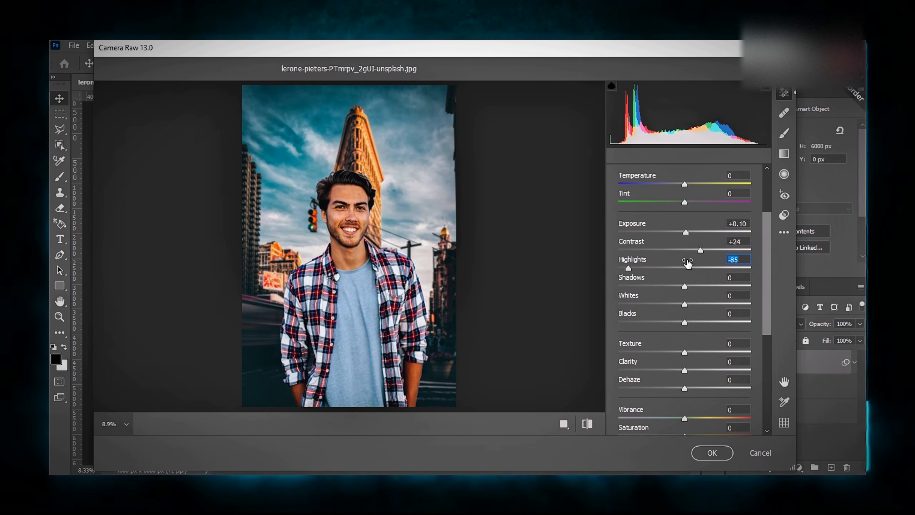
pyautogui.scroll(-2, 686, 264)
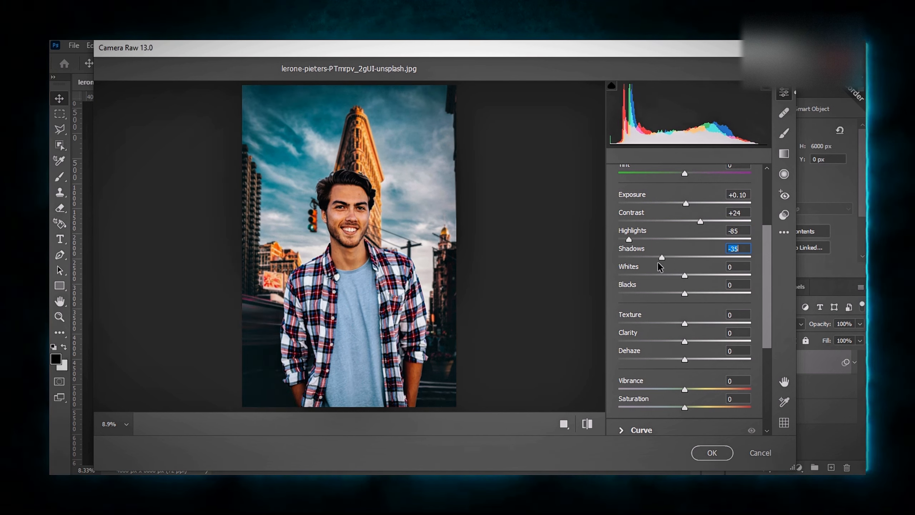
pyautogui.moveTo(695, 263); pyautogui.dragTo(703, 264)
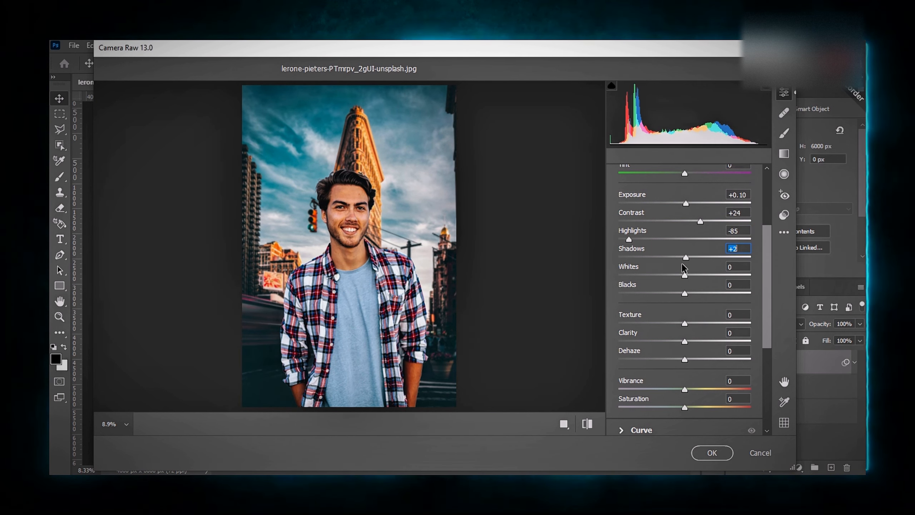
pyautogui.scroll(-4, 684, 263)
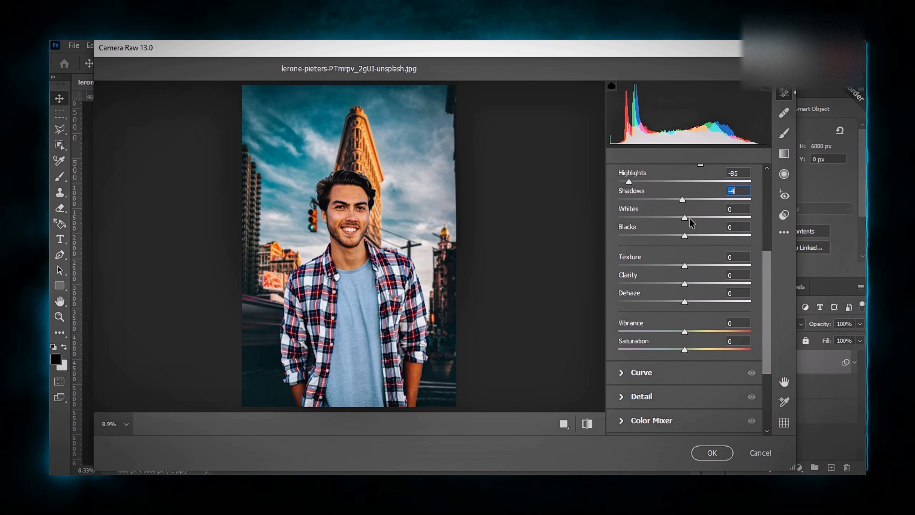
pyautogui.moveTo(702, 221); pyautogui.dragTo(689, 220)
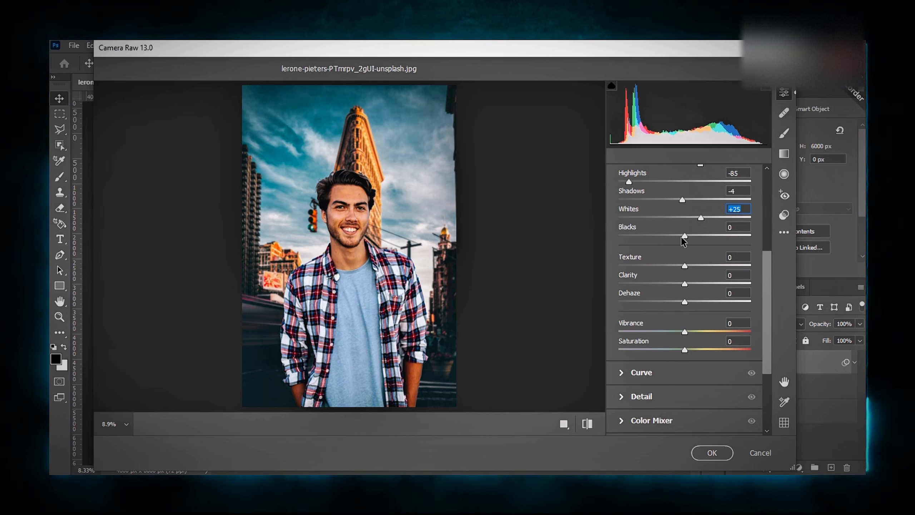
pyautogui.moveTo(677, 236); pyautogui.dragTo(705, 237)
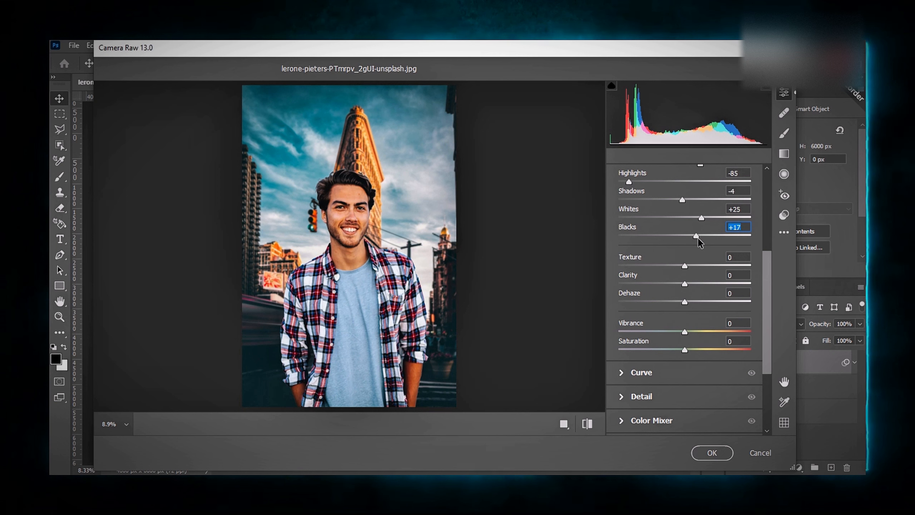
# Set Texture to +62, Clarity to +65, Vibrance to +49 and Saturation to +1.
pyautogui.scroll(-1, 699, 241)
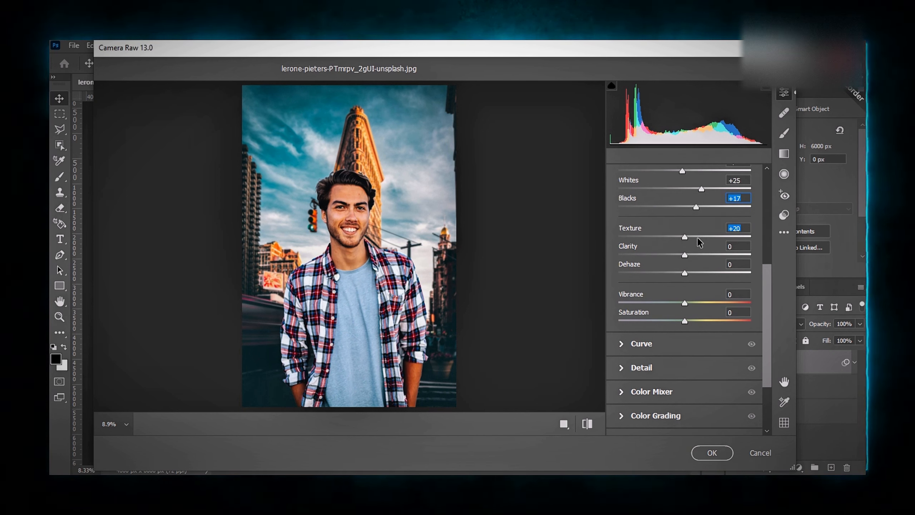
pyautogui.click(717, 254)
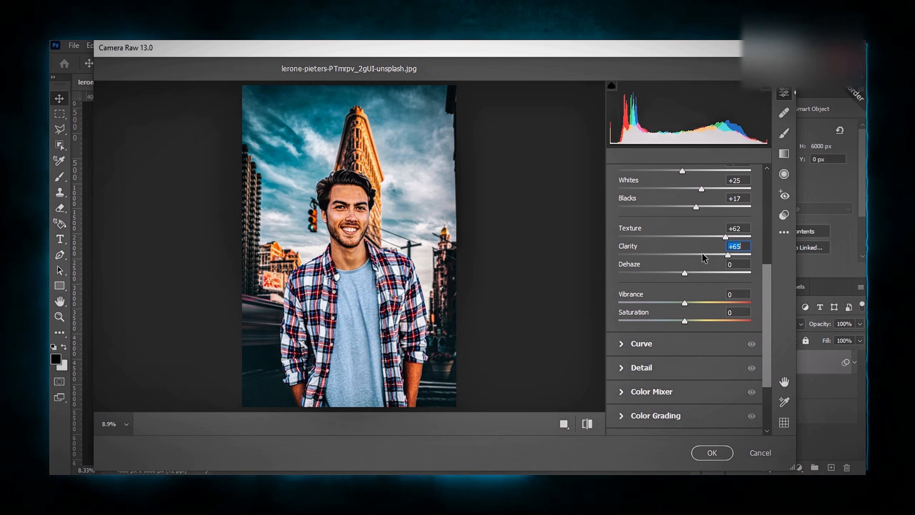
pyautogui.scroll(-1, 701, 255)
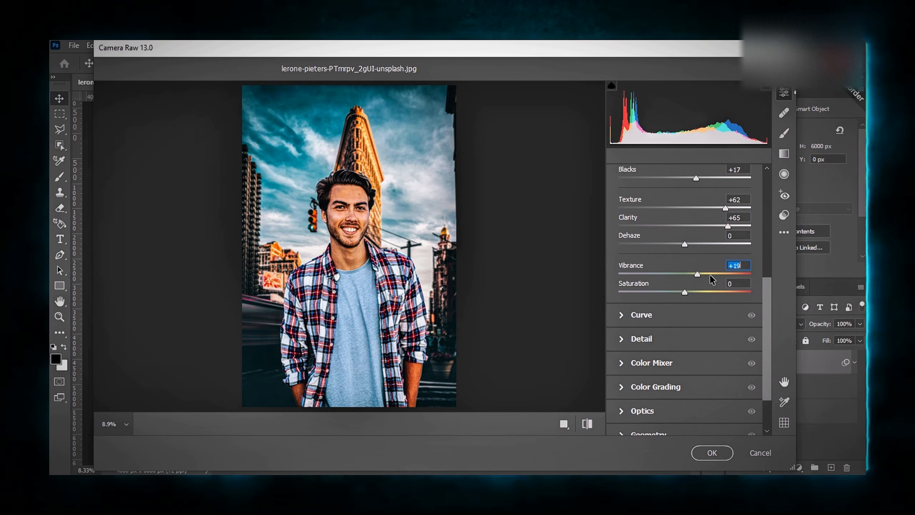
pyautogui.click(722, 275)
pyautogui.moveTo(734, 276); pyautogui.dragTo(724, 276)
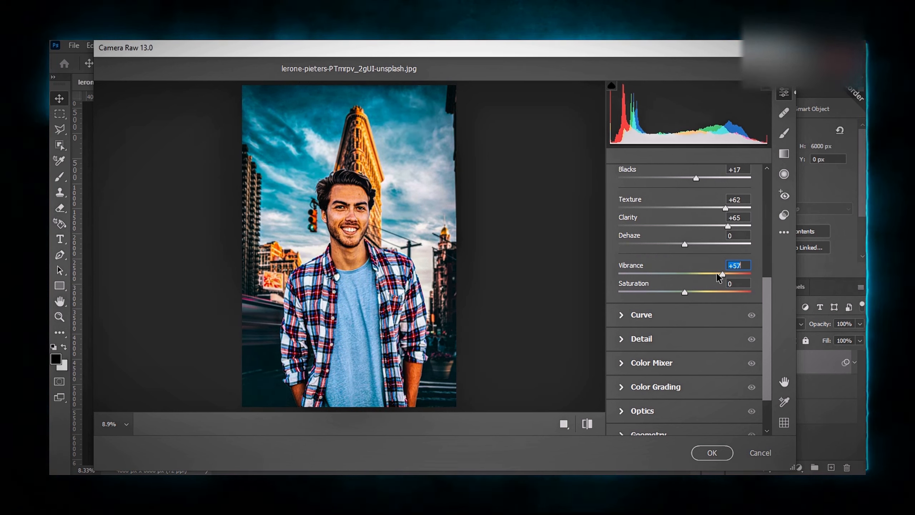
pyautogui.scroll(-1, 727, 280)
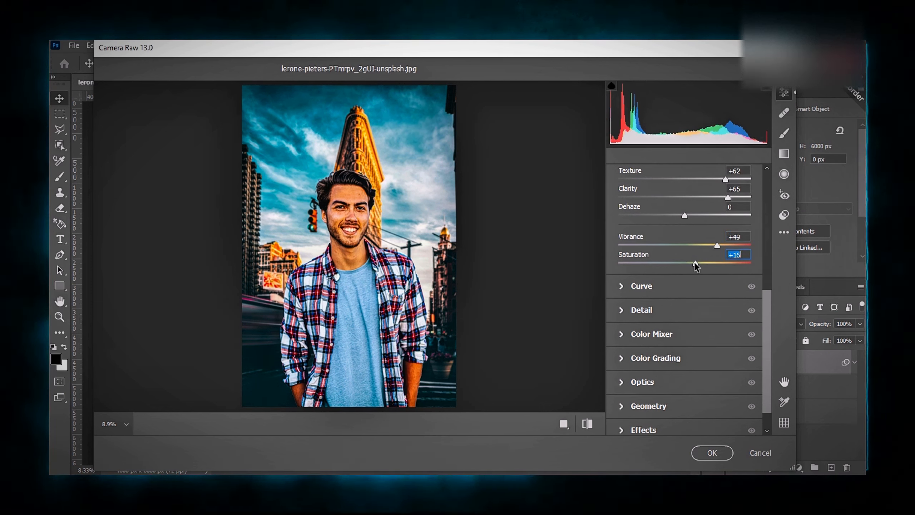
pyautogui.moveTo(689, 264); pyautogui.dragTo(689, 264)
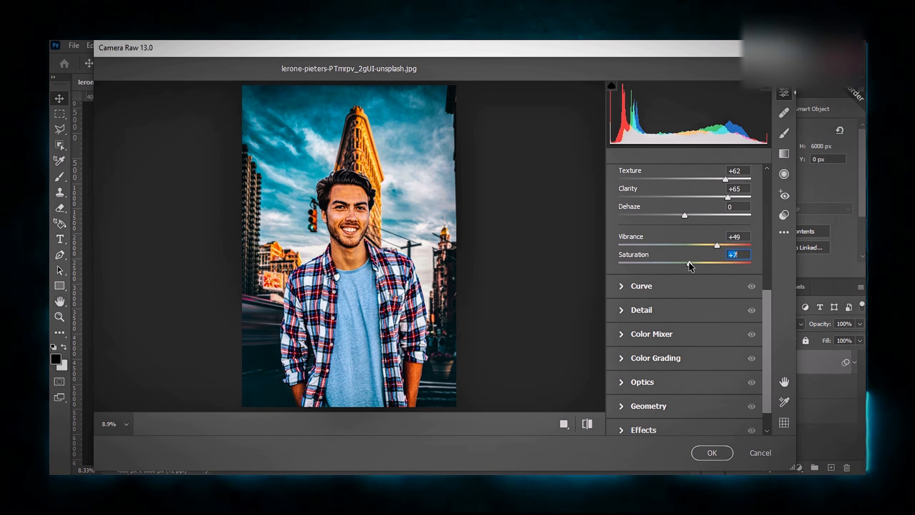
pyautogui.moveTo(686, 263); pyautogui.dragTo(687, 262)
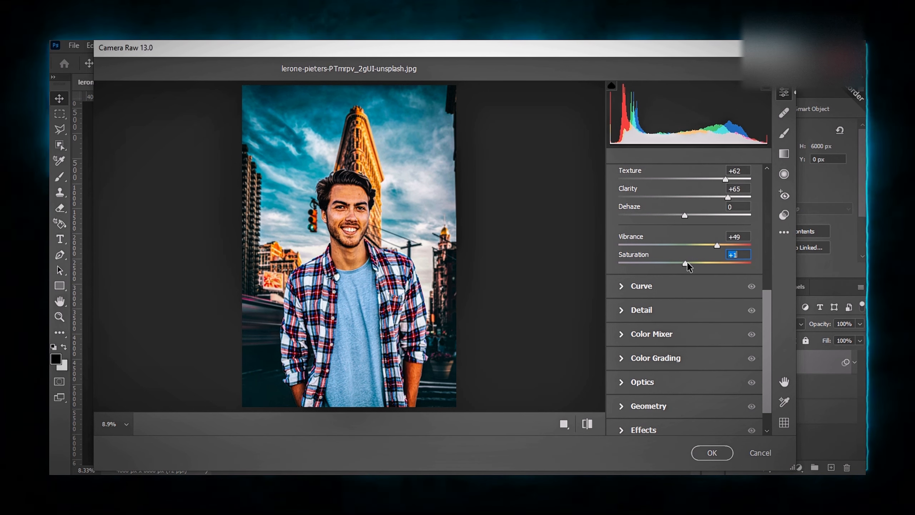
# Set the Detail adjustments in Camera Raw: Sharpening to 78, Noise Reduction to 100 and Color Noise Reduction to 54.
pyautogui.scroll(-1, 695, 244)
pyautogui.click(672, 281)
pyautogui.scroll(-1, 672, 287)
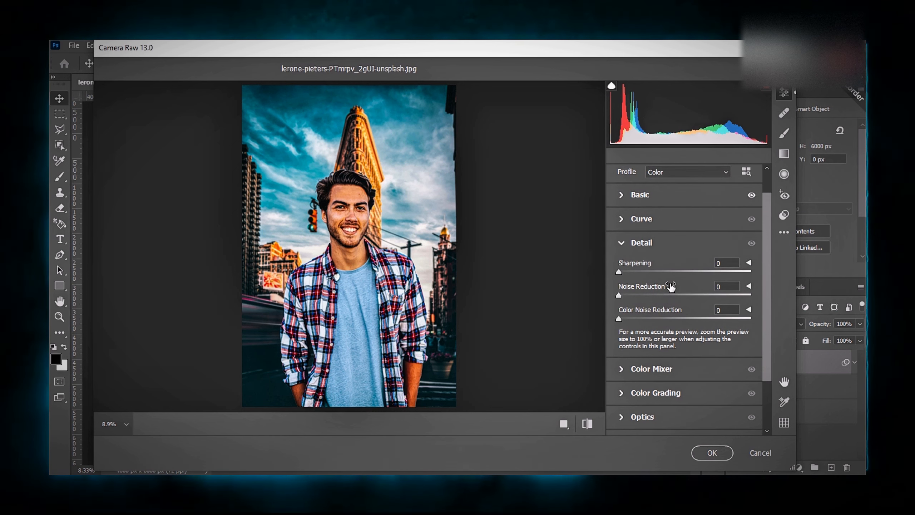
pyautogui.moveTo(649, 271); pyautogui.dragTo(650, 271)
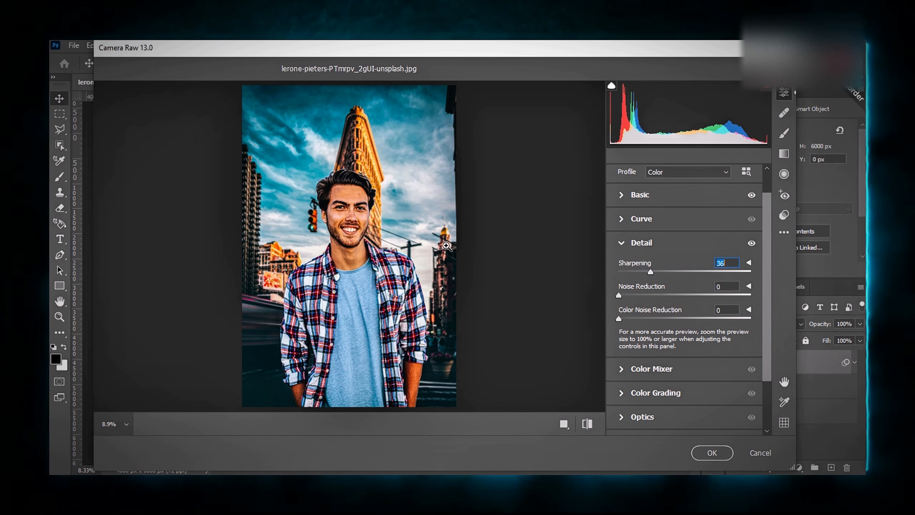
pyautogui.press('alt')
pyautogui.scroll(5, 349, 188)
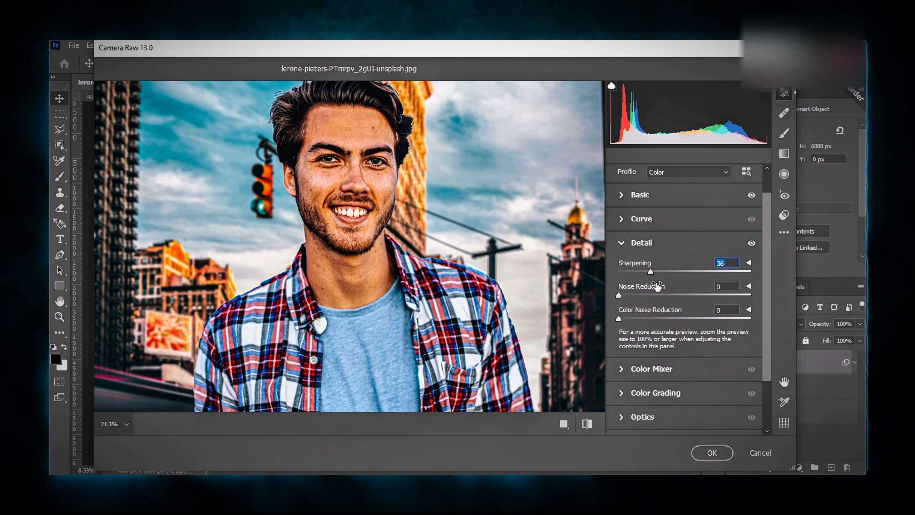
pyautogui.moveTo(650, 272); pyautogui.dragTo(764, 313)
pyautogui.click(654, 296)
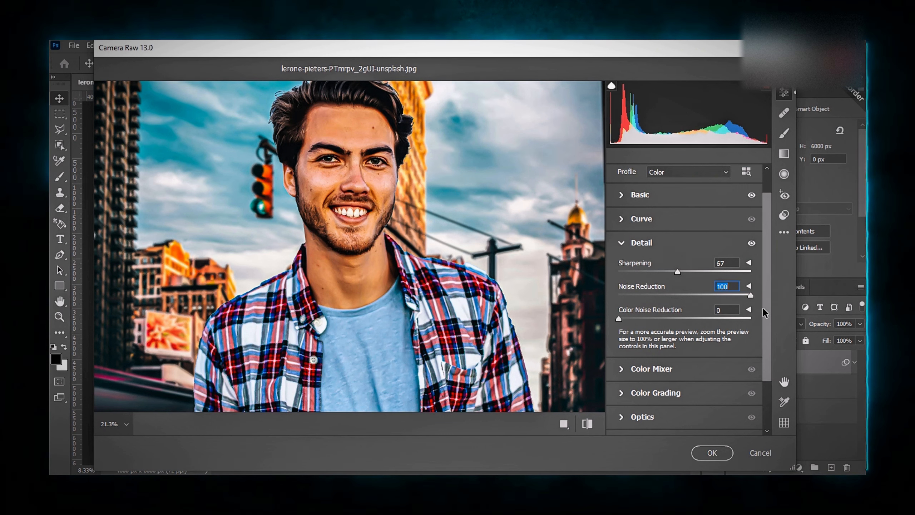
pyautogui.moveTo(677, 272); pyautogui.dragTo(688, 292)
pyautogui.scroll(-1, 686, 269)
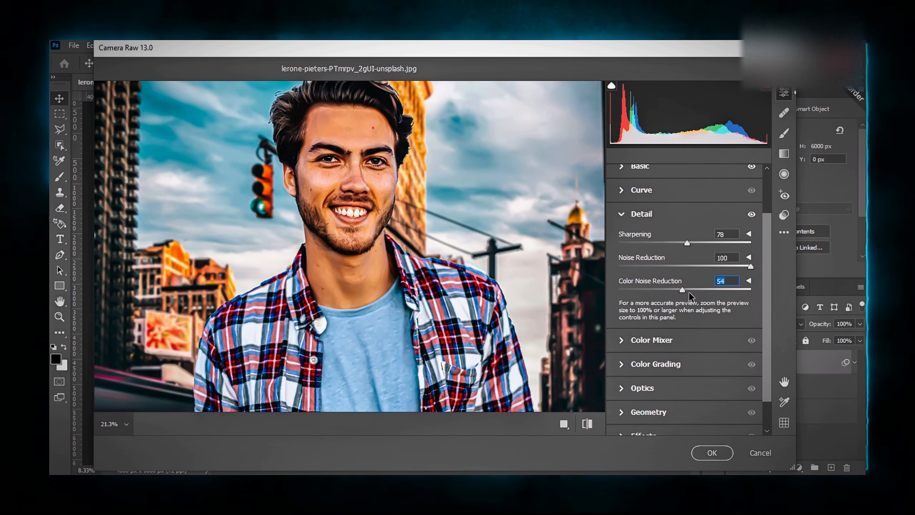
# Set the Blue Primary Saturation in the Calibration adjustments to +34.
pyautogui.scroll(-1, 690, 275)
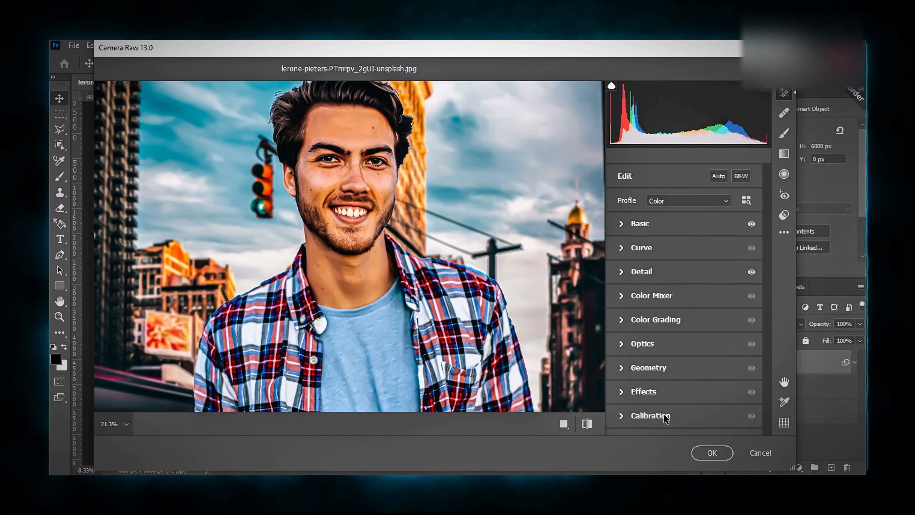
pyautogui.click(666, 417)
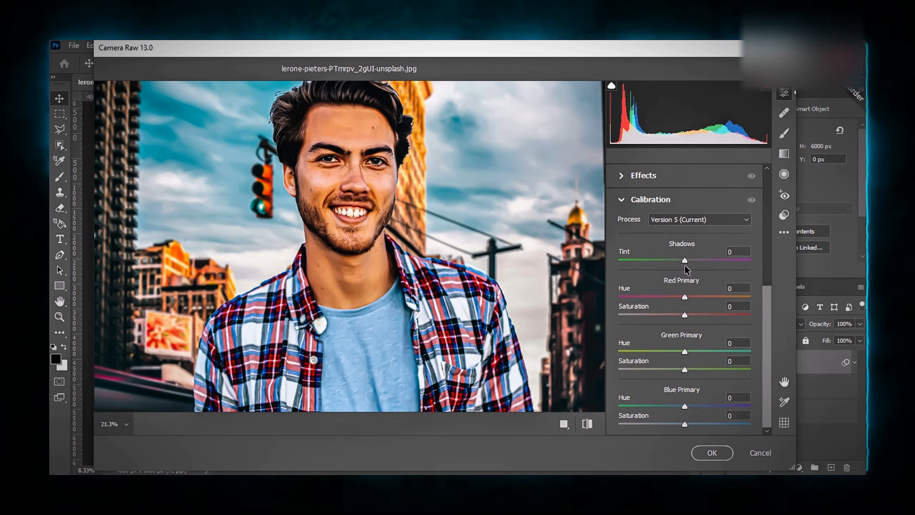
pyautogui.moveTo(685, 424); pyautogui.dragTo(739, 432)
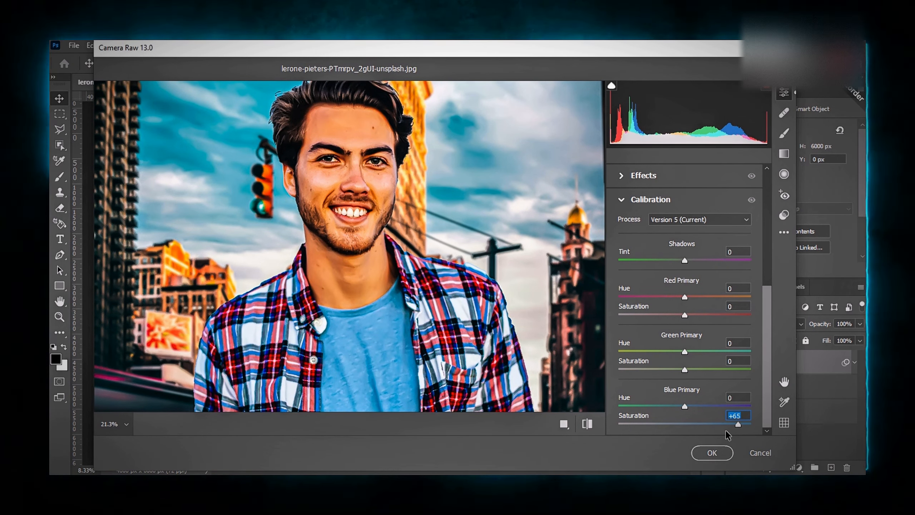
pyautogui.moveTo(740, 432); pyautogui.dragTo(707, 434)
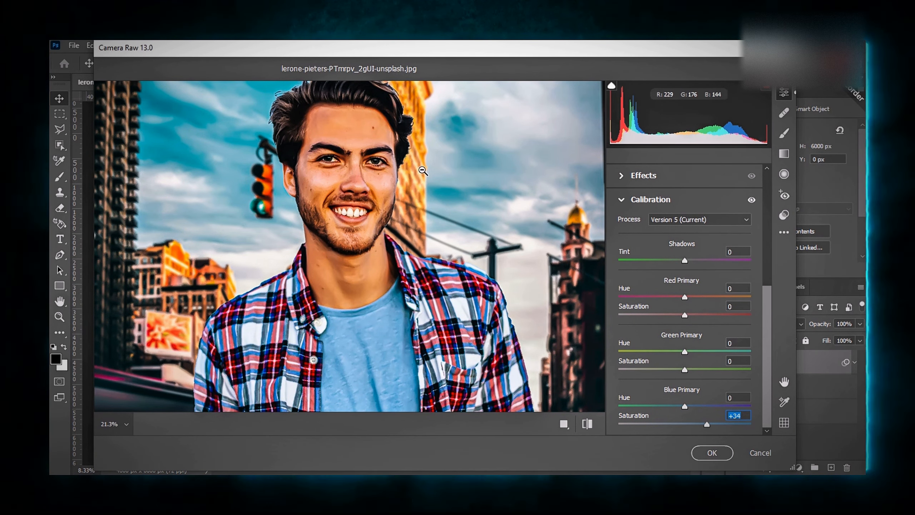
pyautogui.press('alt')
pyautogui.keyDown('alt'); pyautogui.click(381, 193); pyautogui.keyUp('alt')
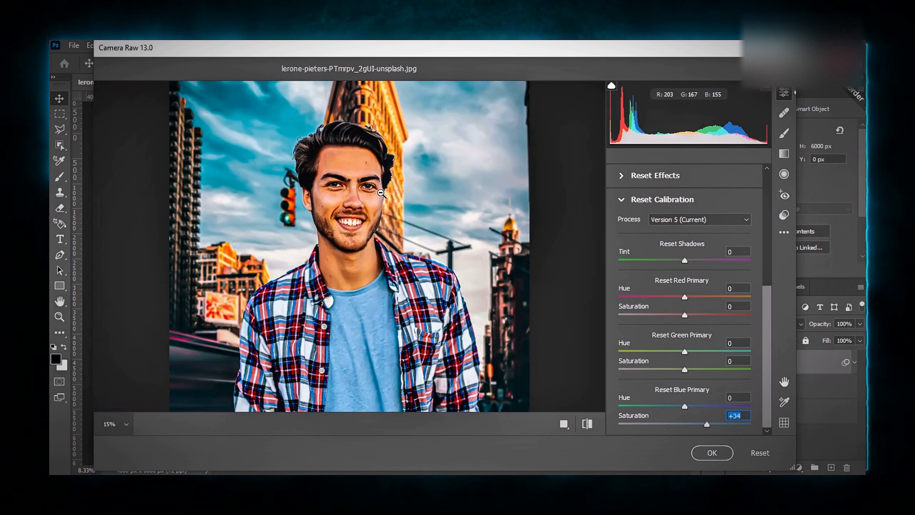
pyautogui.keyDown('alt'); pyautogui.click(381, 194); pyautogui.keyUp('alt')
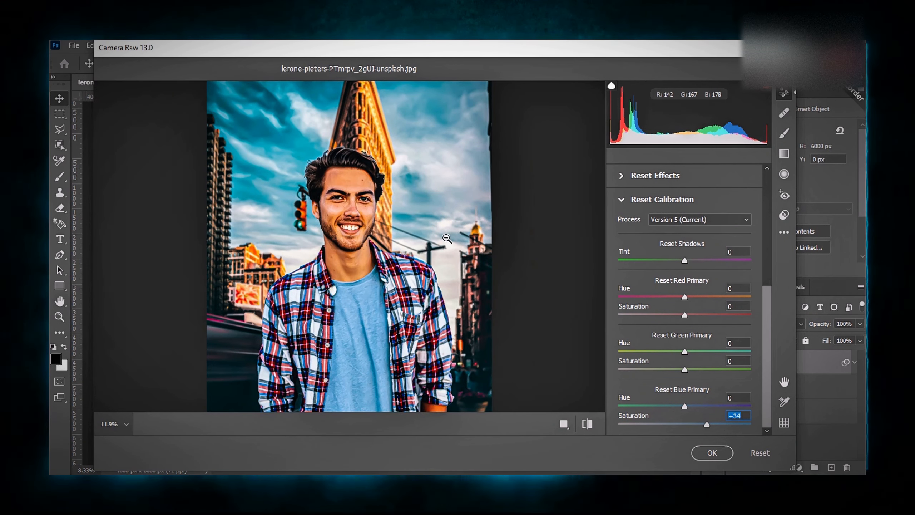
pyautogui.keyDown('alt'); pyautogui.click(515, 269); pyautogui.keyUp('alt')
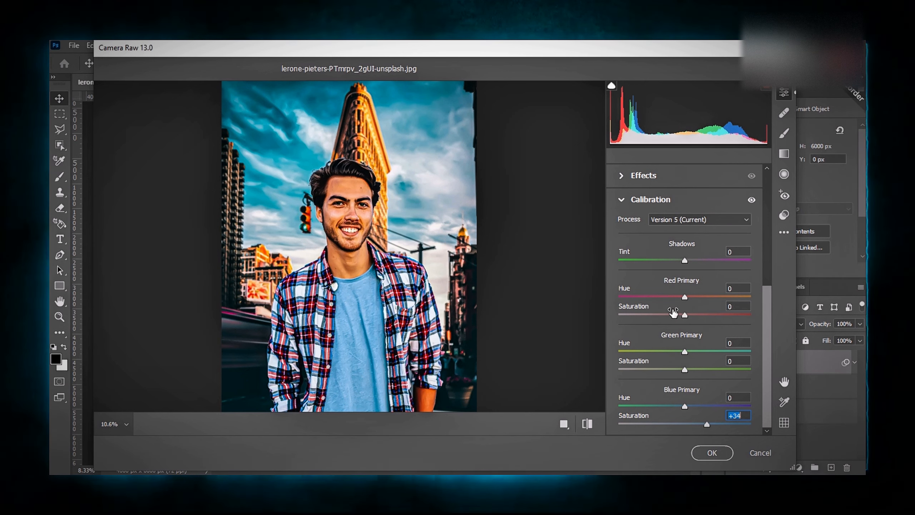
# Set the Vignetting effect to -24 and apply the Camera Raw Filter to the smart object.
pyautogui.click(632, 201)
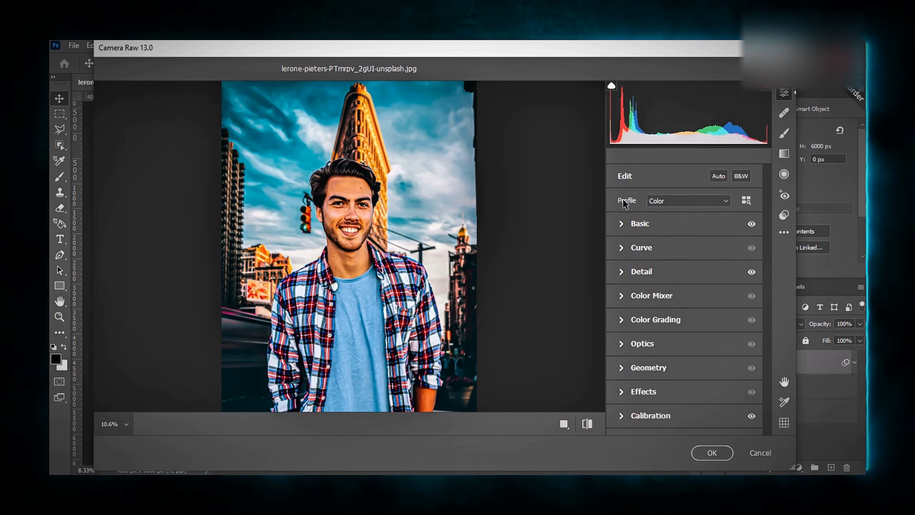
pyautogui.click(643, 392)
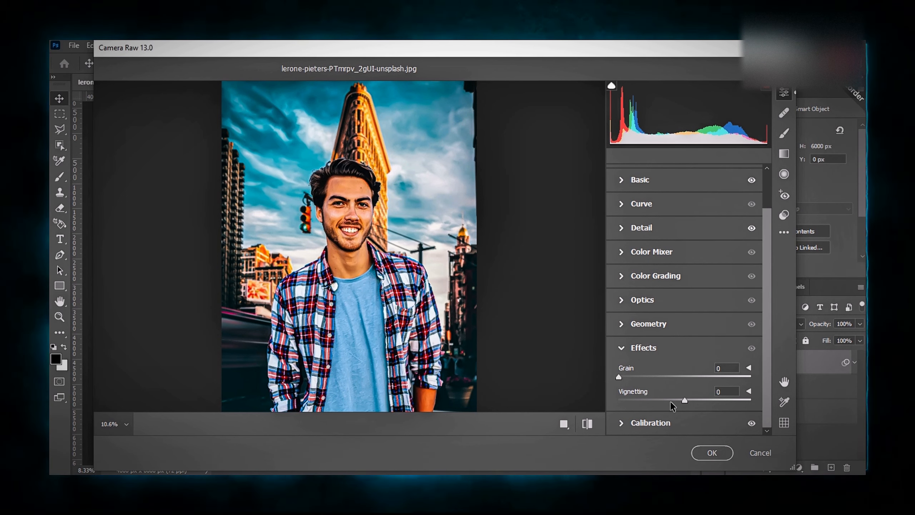
pyautogui.click(673, 399)
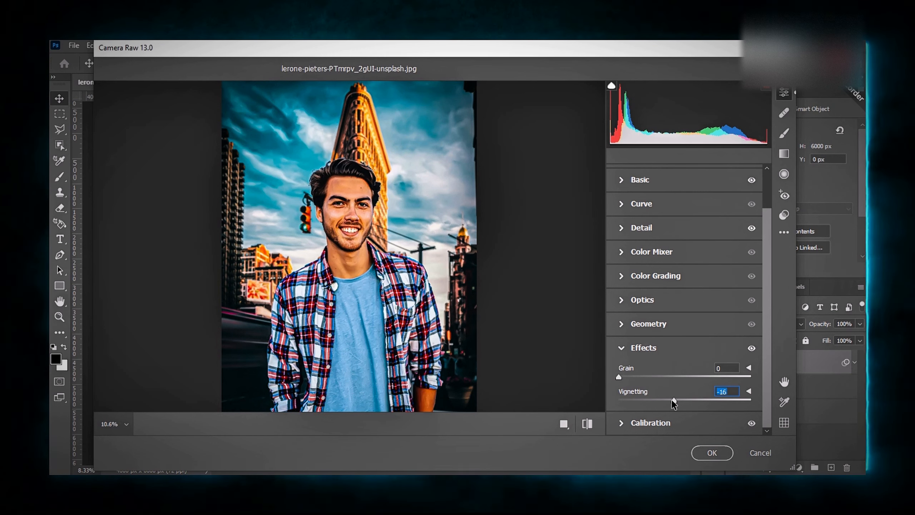
pyautogui.moveTo(672, 399); pyautogui.dragTo(662, 399)
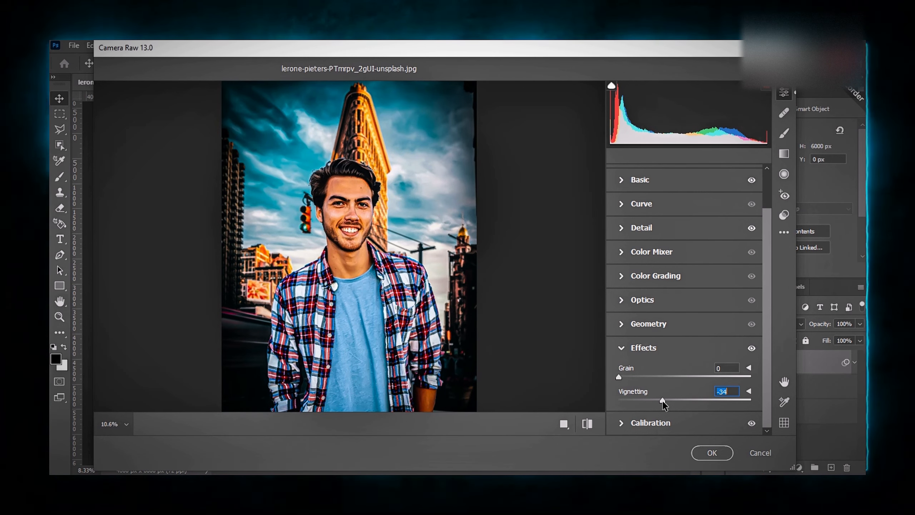
pyautogui.write('-25')
pyautogui.press('Return')
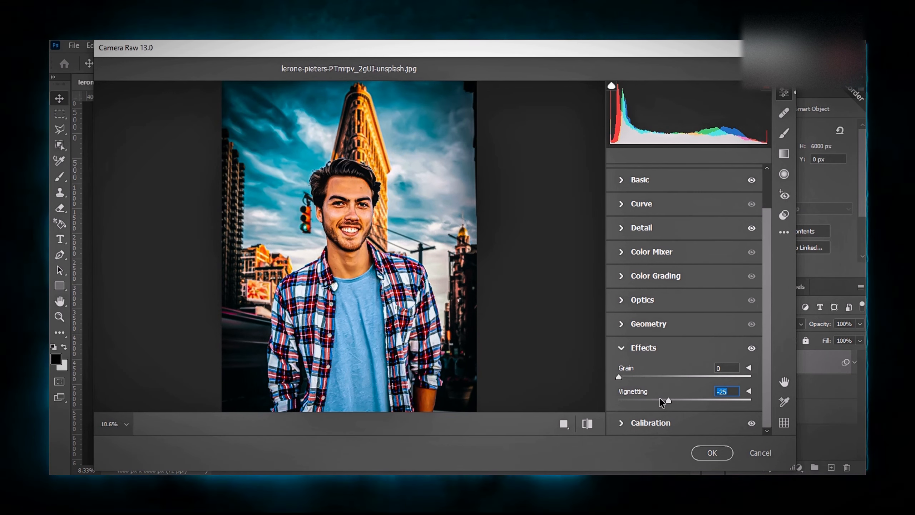
pyautogui.click(661, 400)
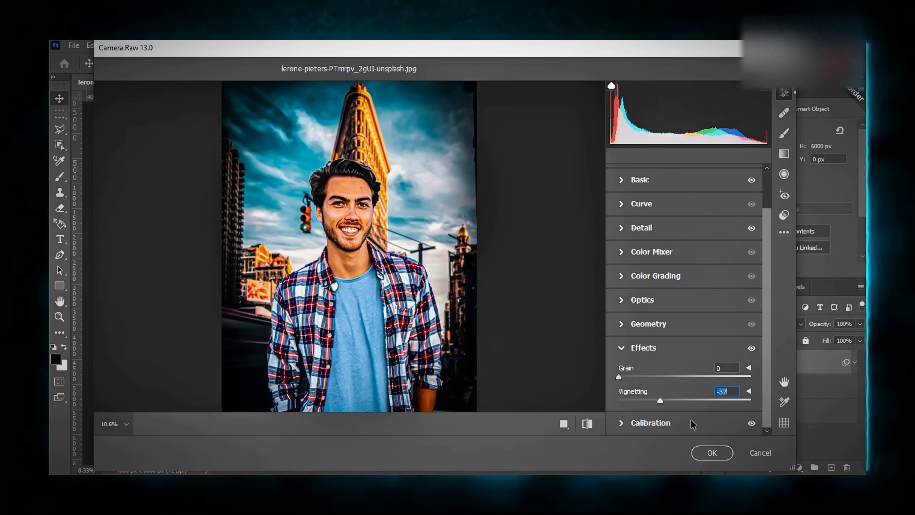
pyautogui.click(669, 399)
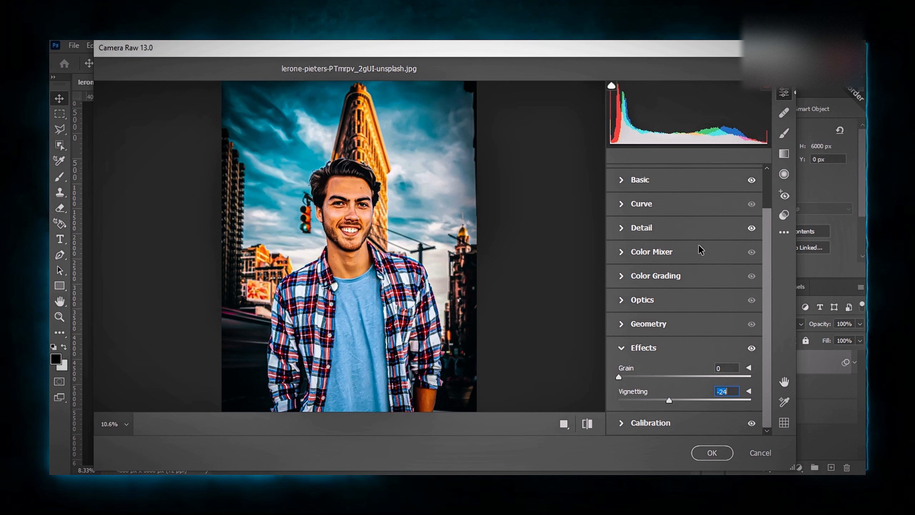
pyautogui.click(712, 453)
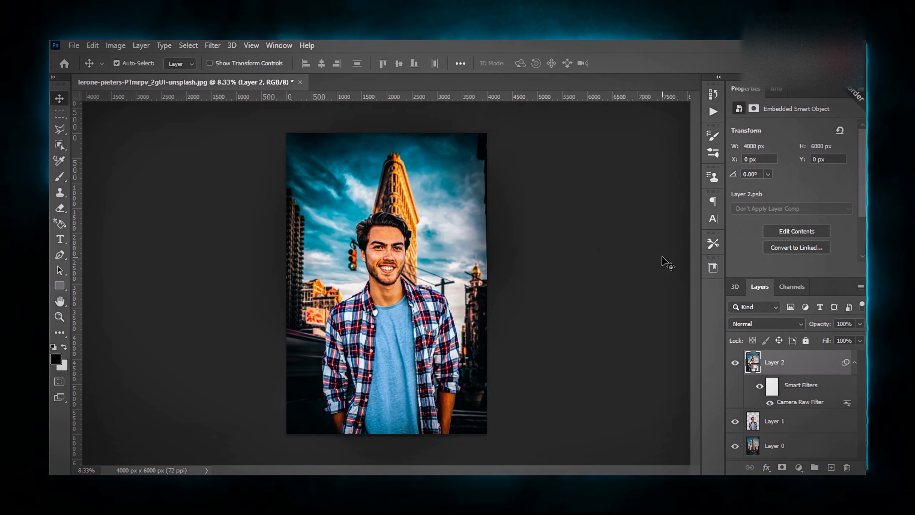
# Start saving the finished composite as a JPEG in the Downloads folder and enter the file name "photos".
pyautogui.click(78, 45)
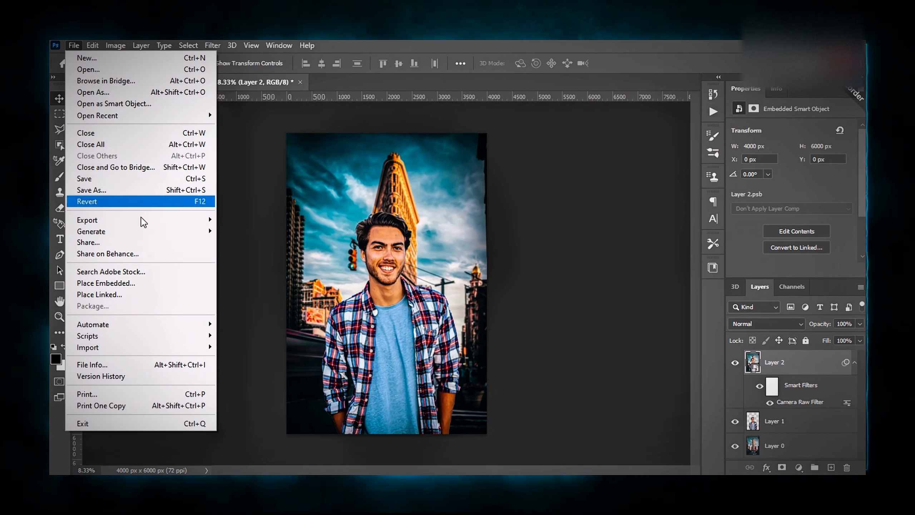
pyautogui.click(123, 190)
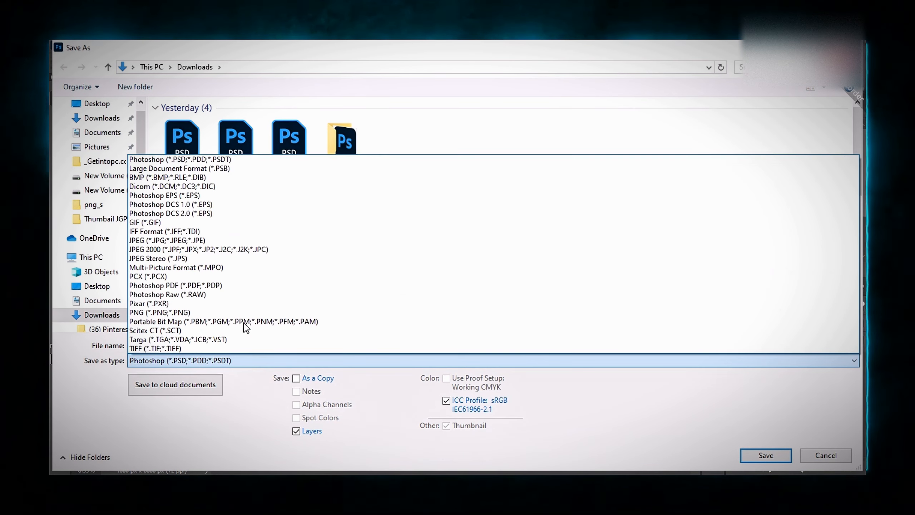
pyautogui.click(203, 240)
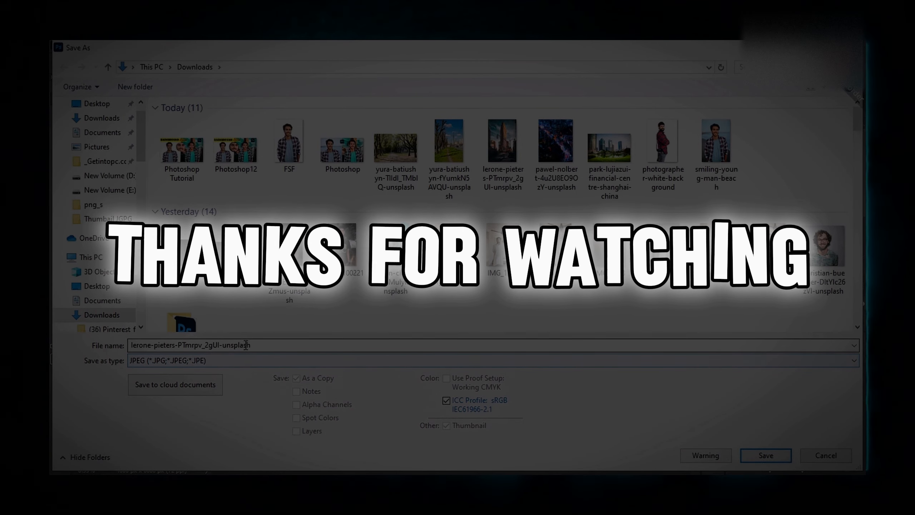
pyautogui.click(260, 345)
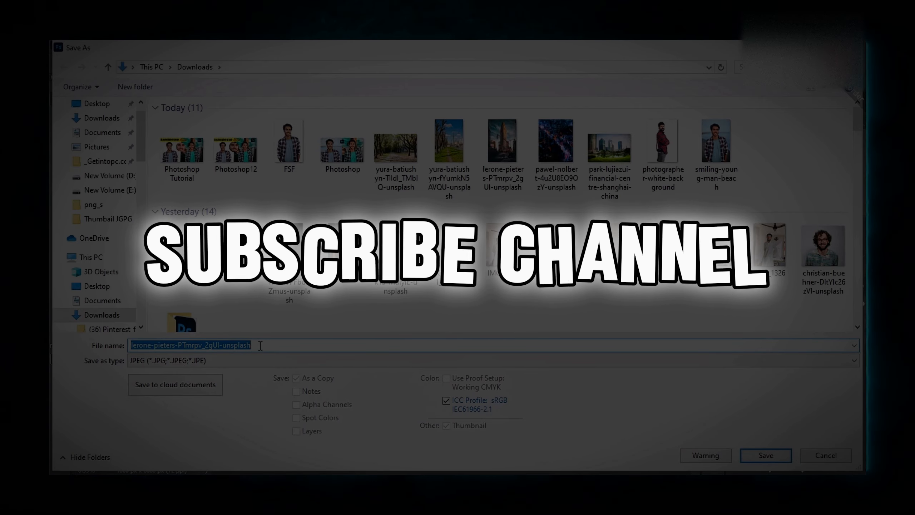
pyautogui.write('phot')
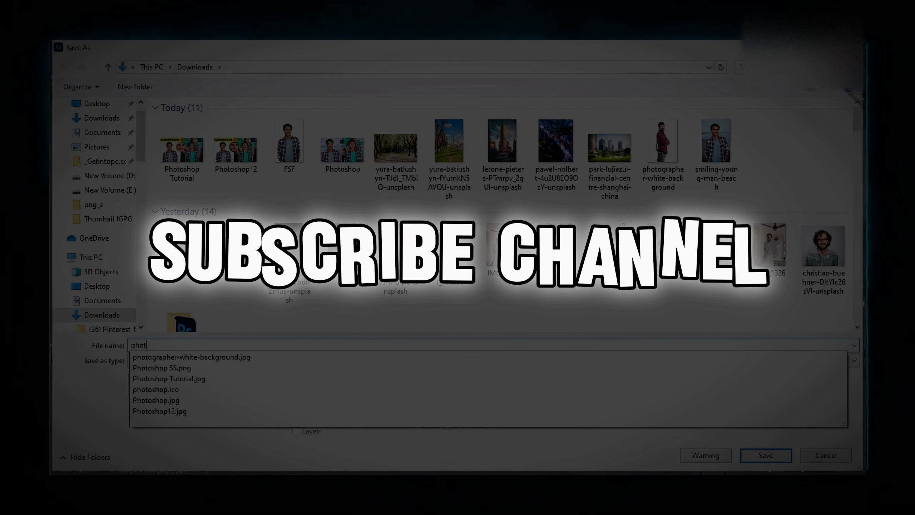
pyautogui.write('os12')
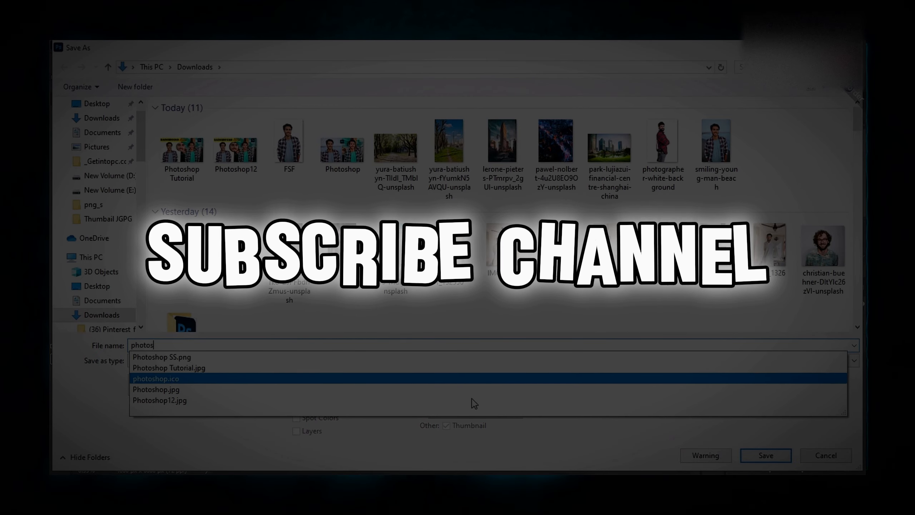